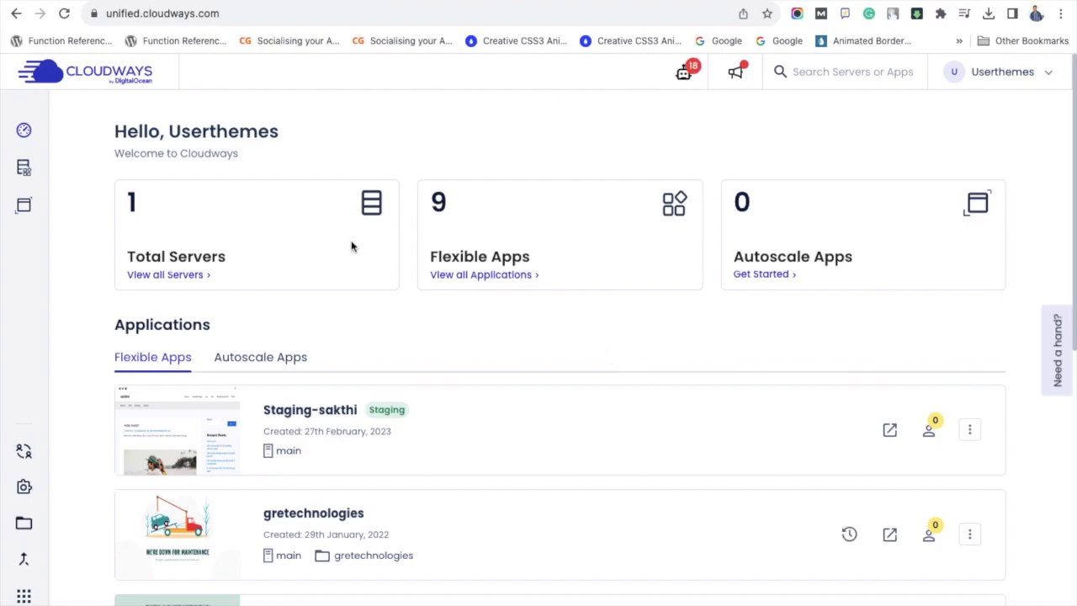
Open the package settings of the server named main
left_click(175, 275)
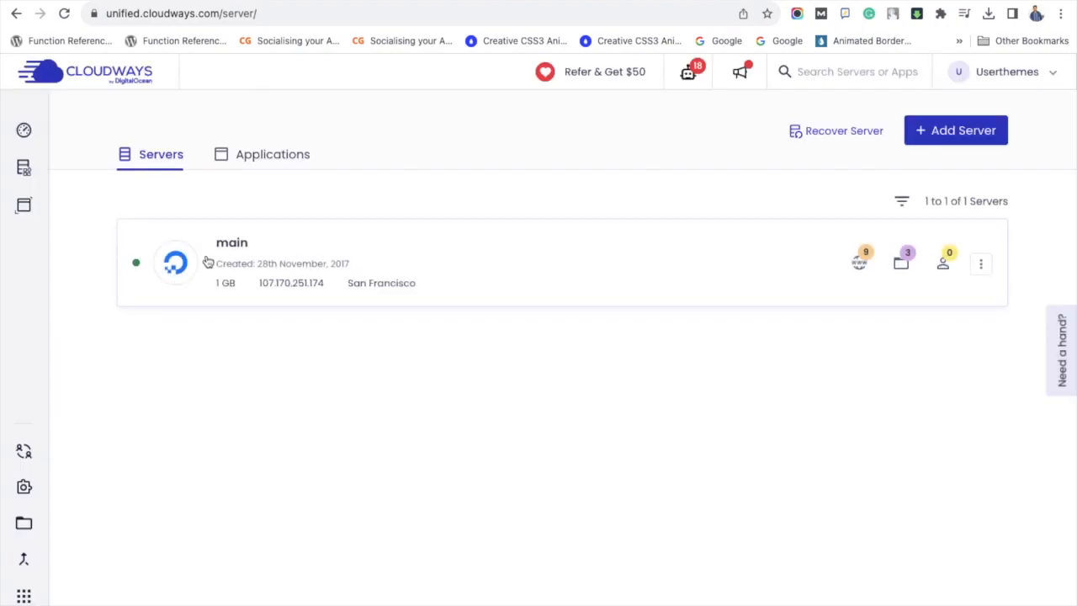
left_click(236, 245)
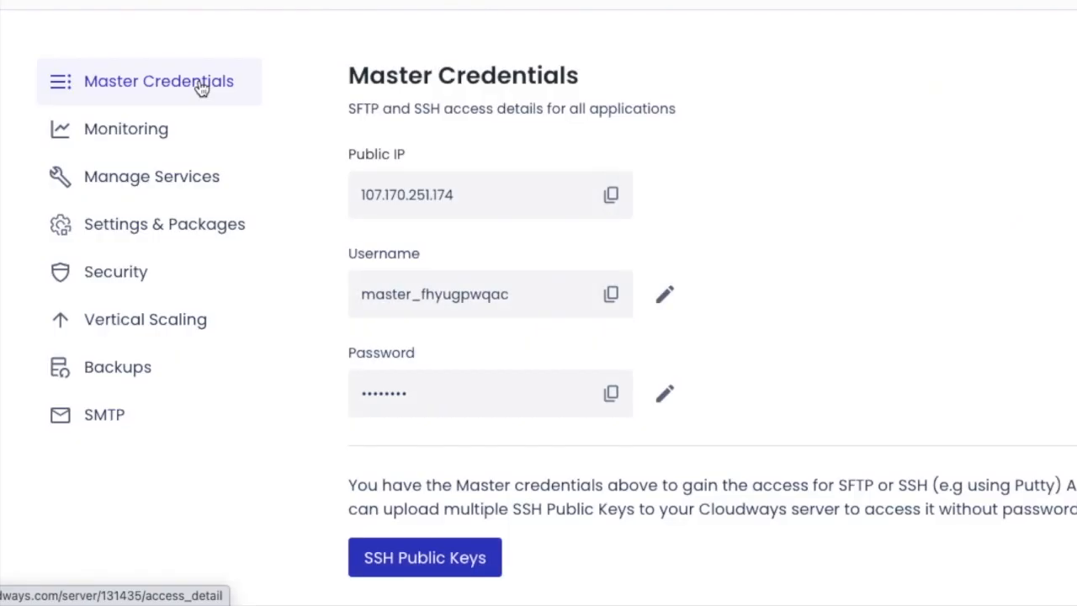
left_click(193, 233)
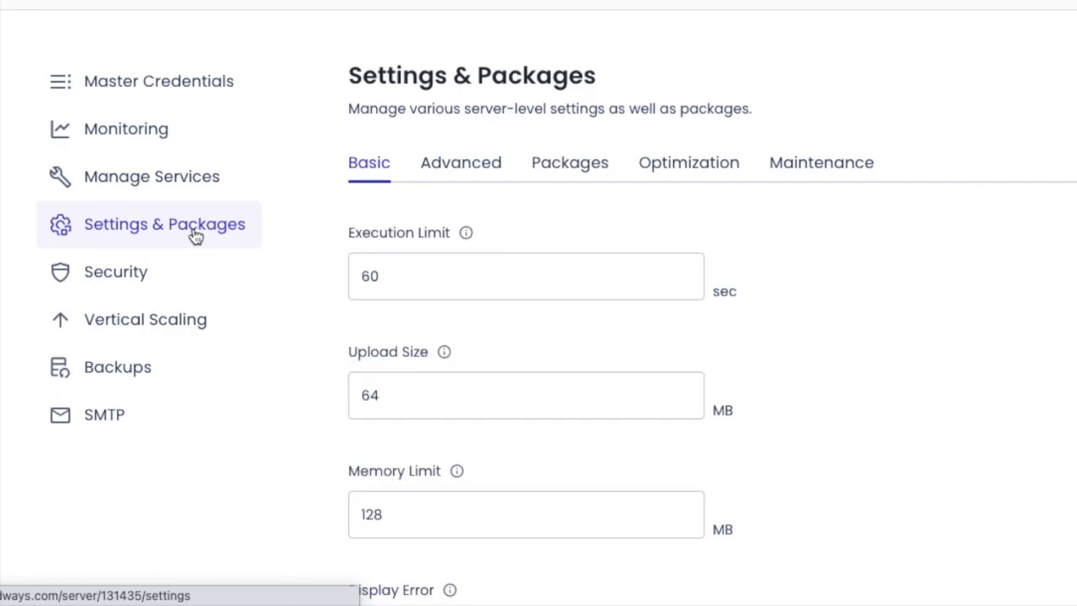
left_click(570, 167)
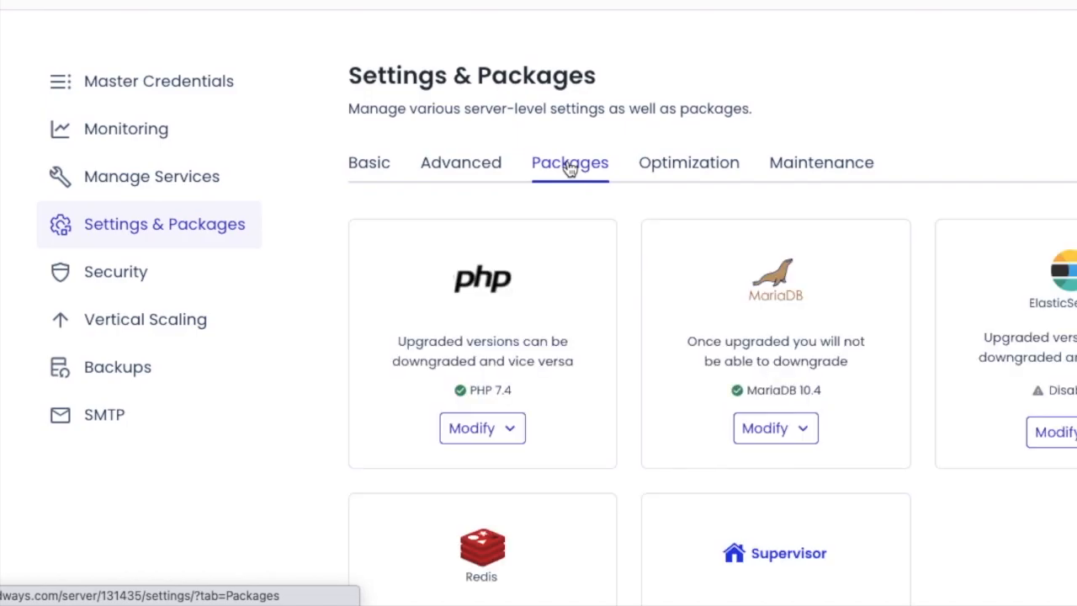
scroll(569, 166, "down", 2)
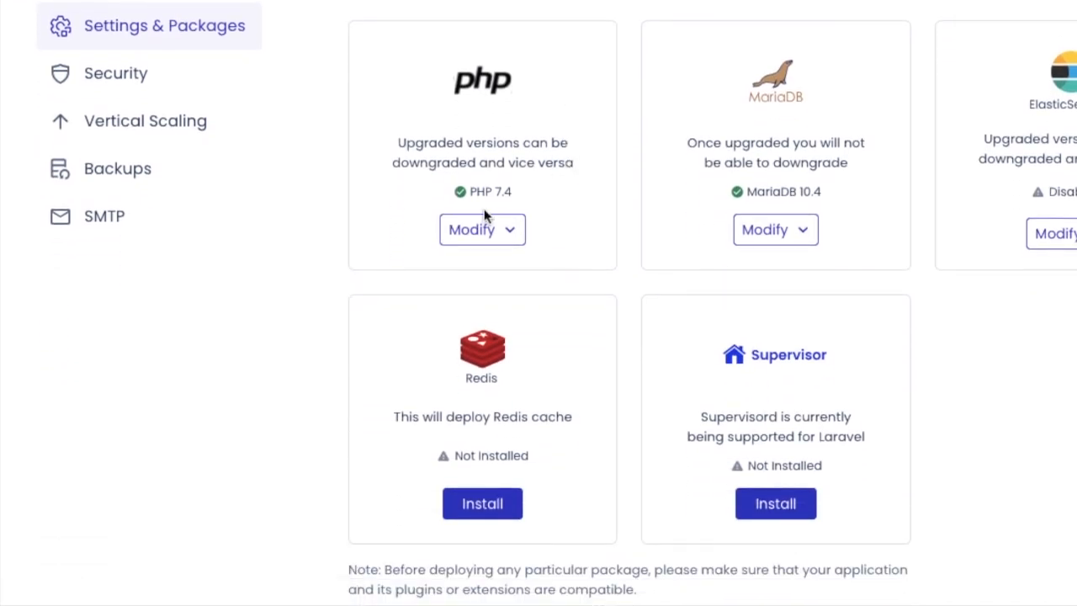
Review the PHP, MariaDB and Redis packages, install Redis on the server and check its installation status
double_click(505, 192)
left_click(817, 192)
triple_click(460, 418)
left_click(499, 419)
left_click_drag(499, 419, 573, 421)
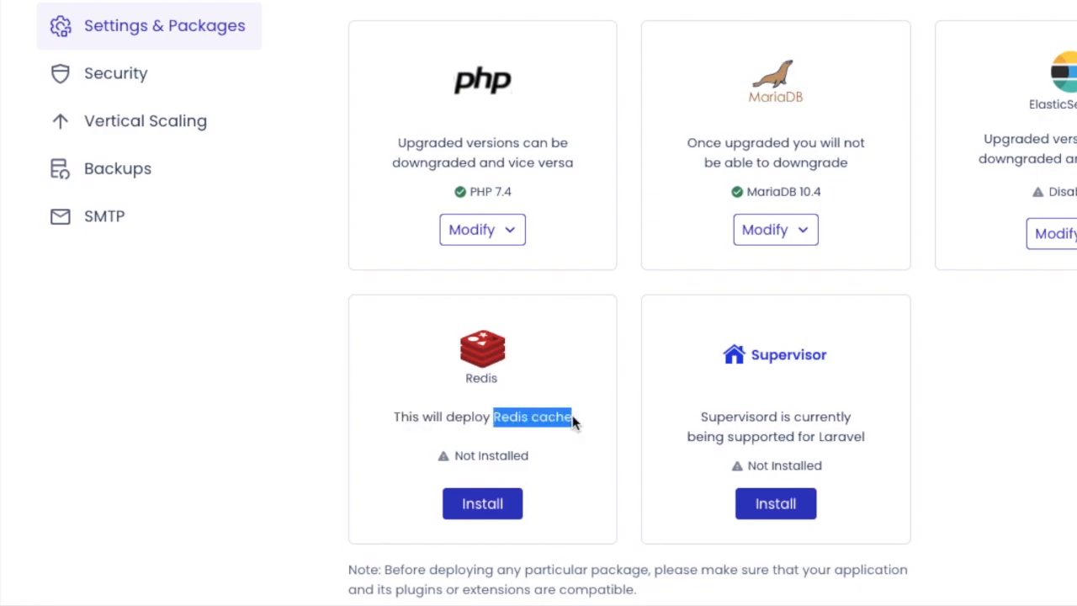
scroll(591, 440, "down", 2)
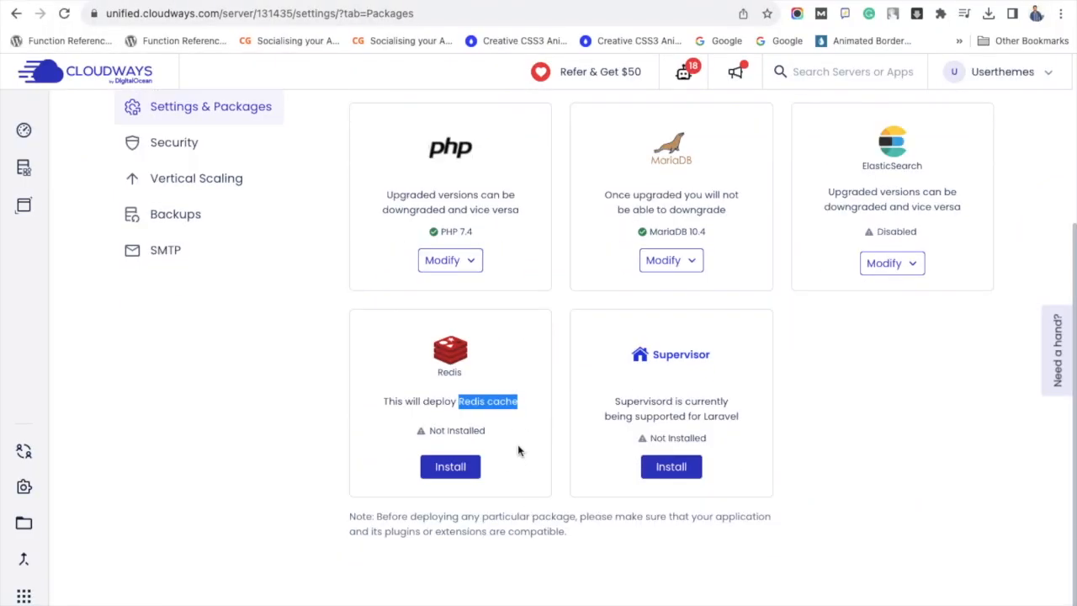
left_click(556, 507)
left_click(457, 468)
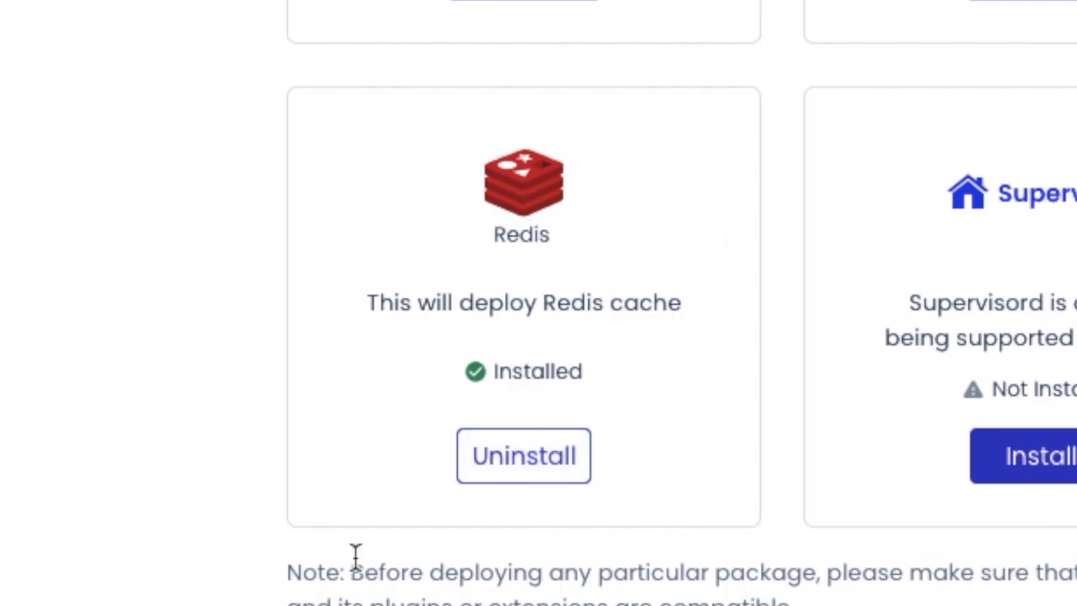
double_click(533, 373)
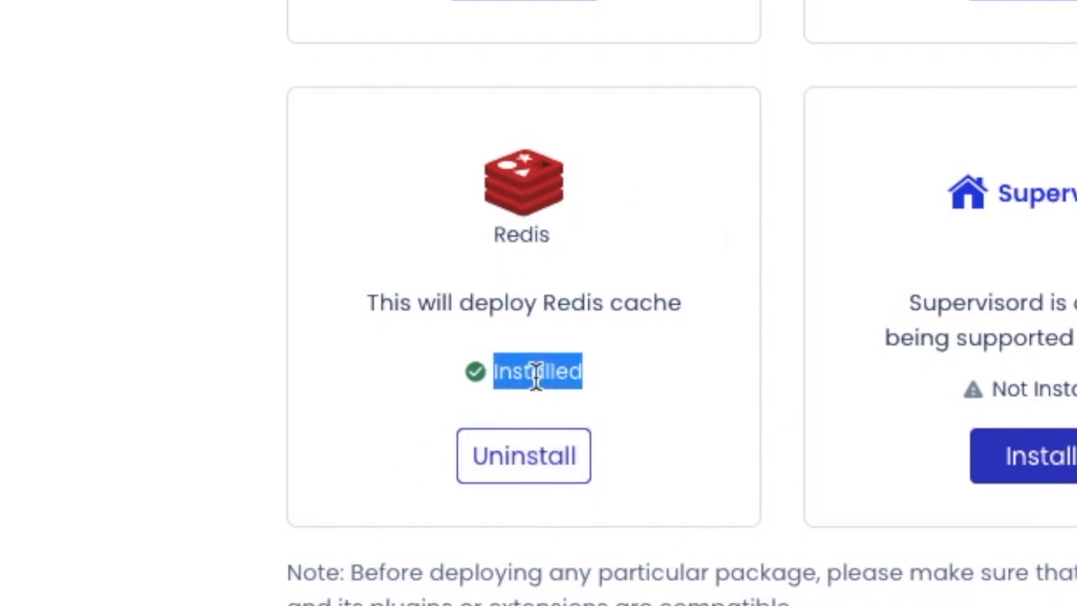
left_click(611, 387)
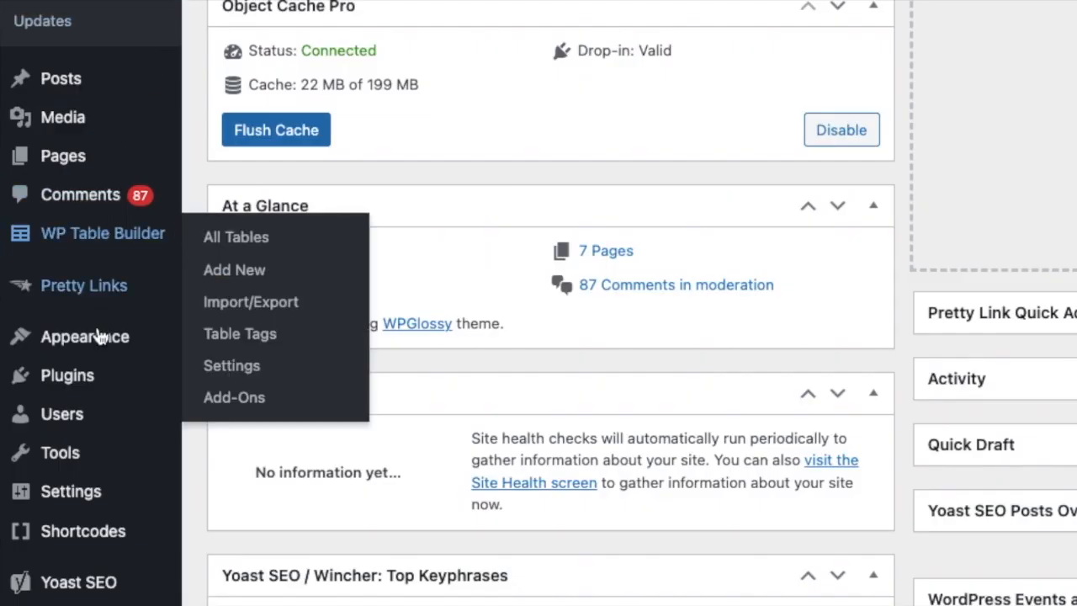
In the WordPress admin, find Object Cache Pro among the must-use plugins and open its settings
mouse_move(65, 385)
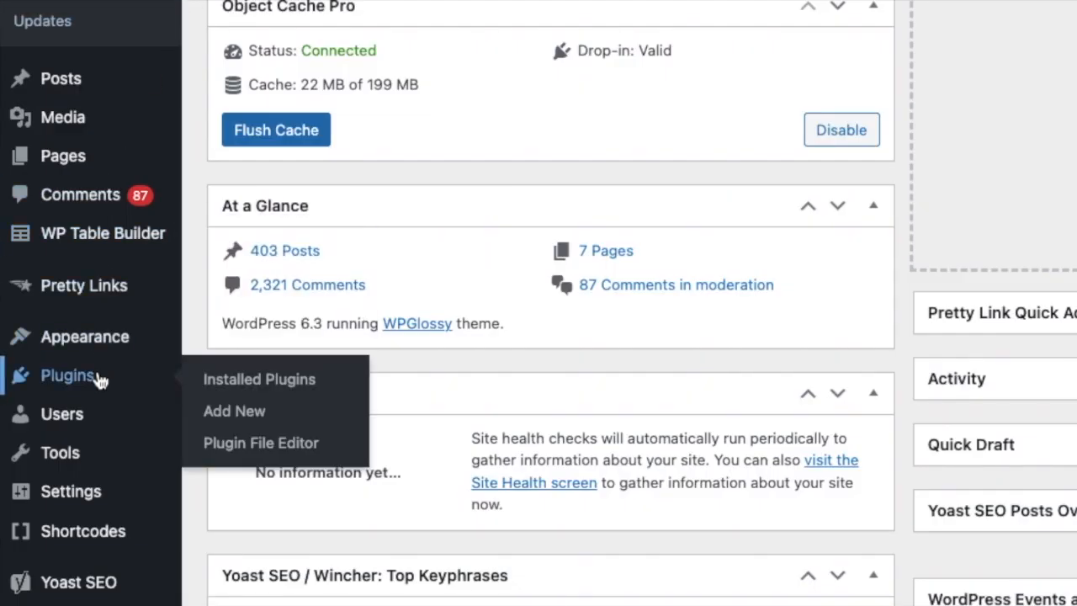
left_click(253, 389)
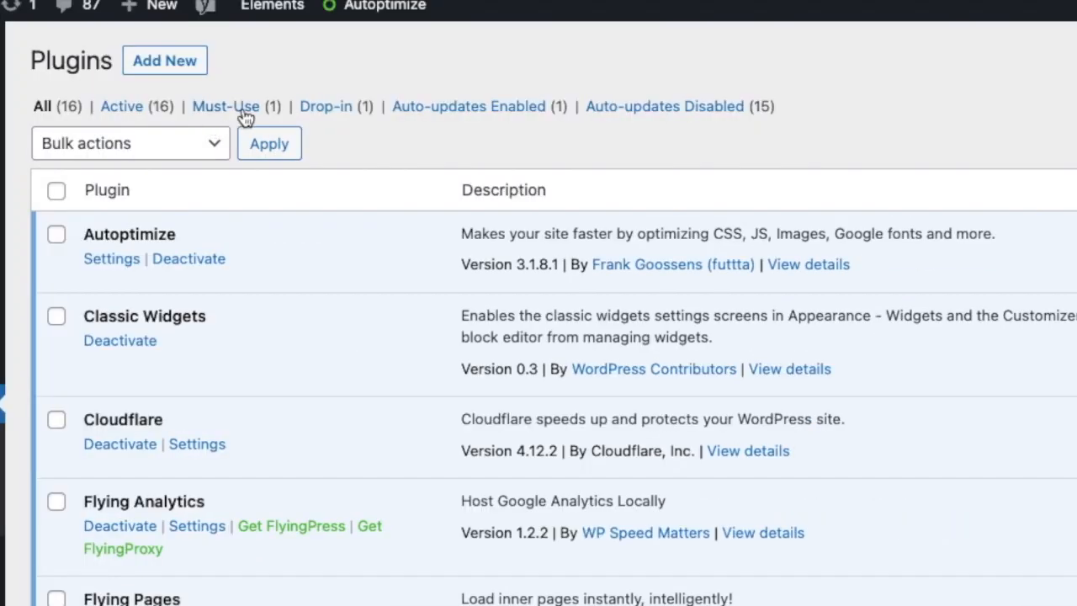
left_click(417, 0)
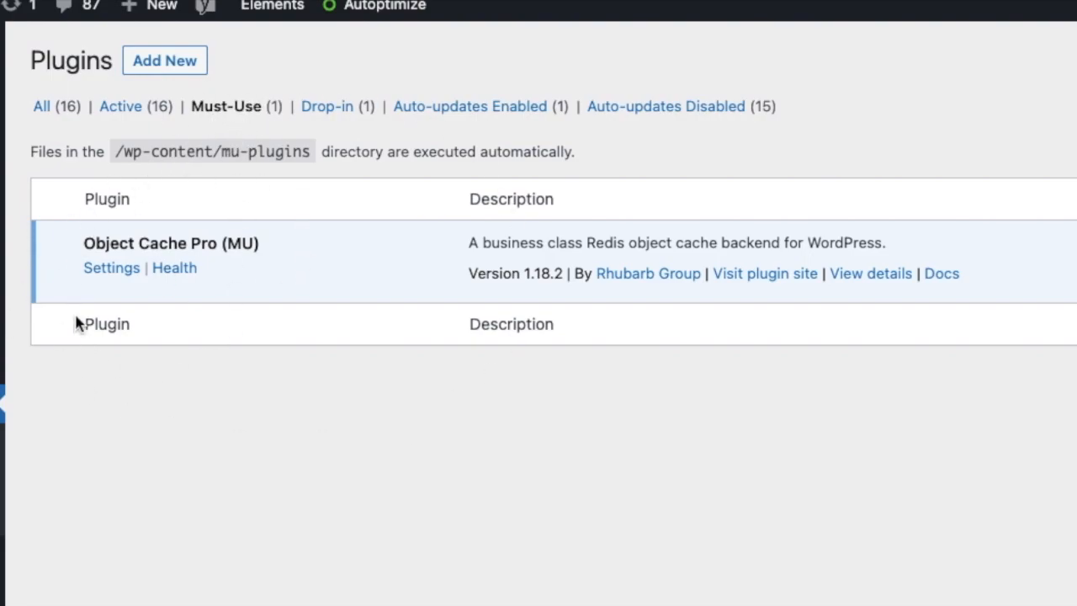
left_click(122, 277)
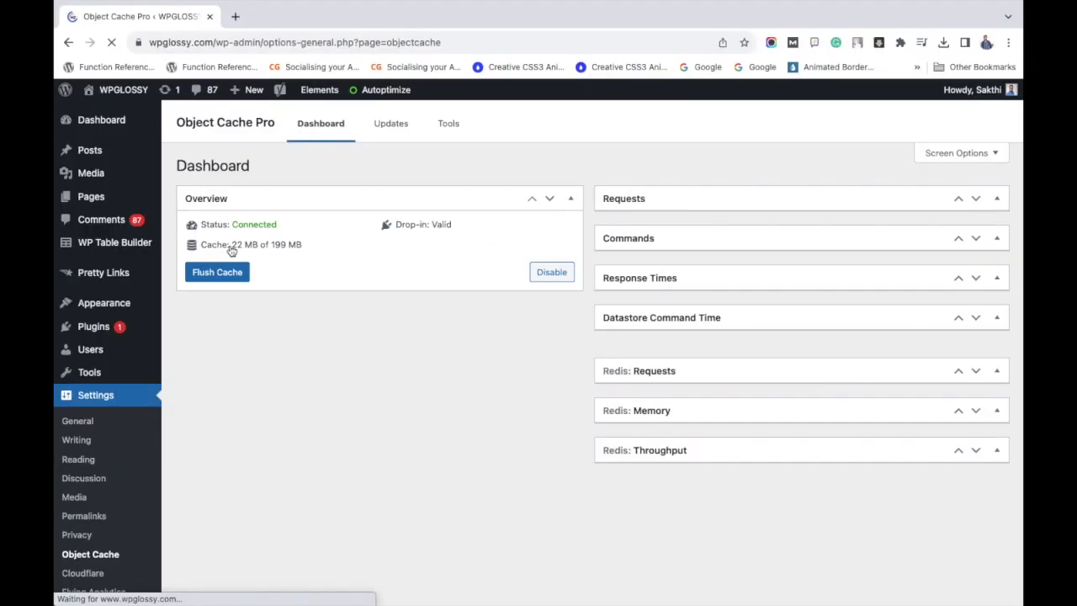
double_click(205, 125)
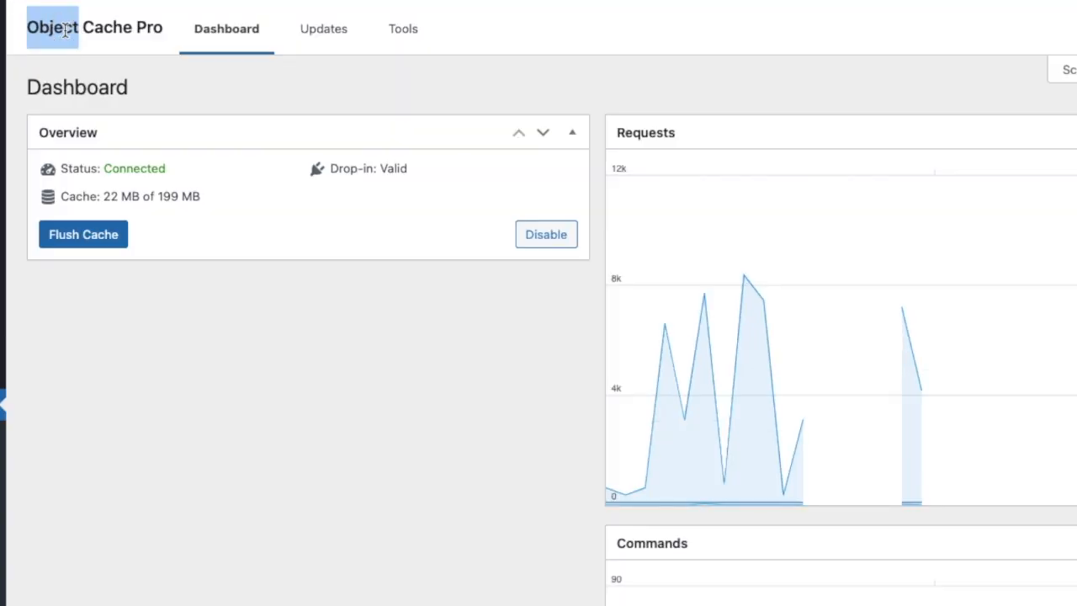
left_click(65, 30)
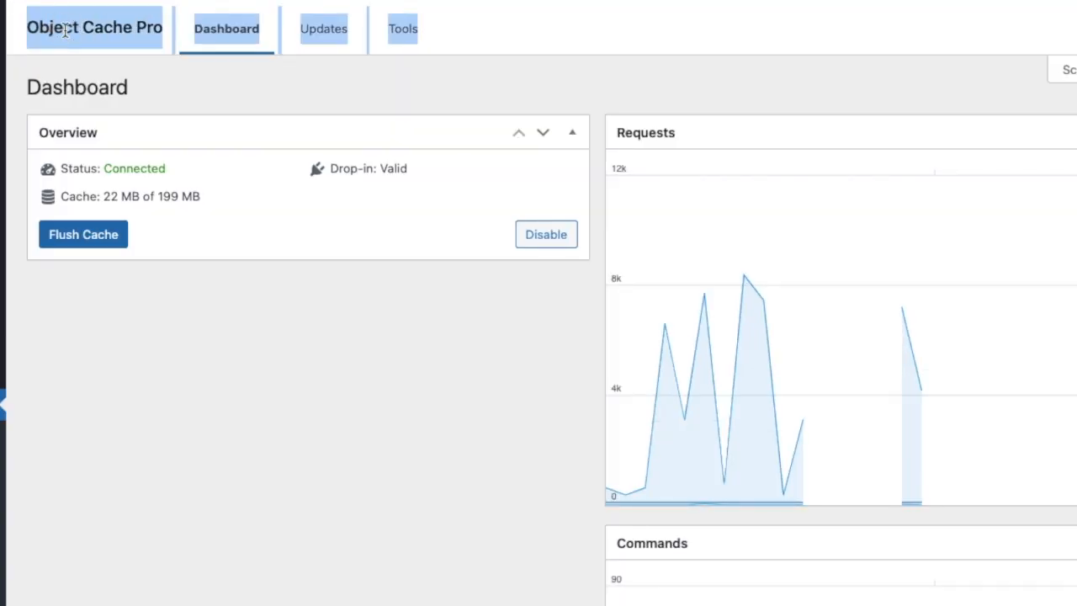
left_click(116, 29)
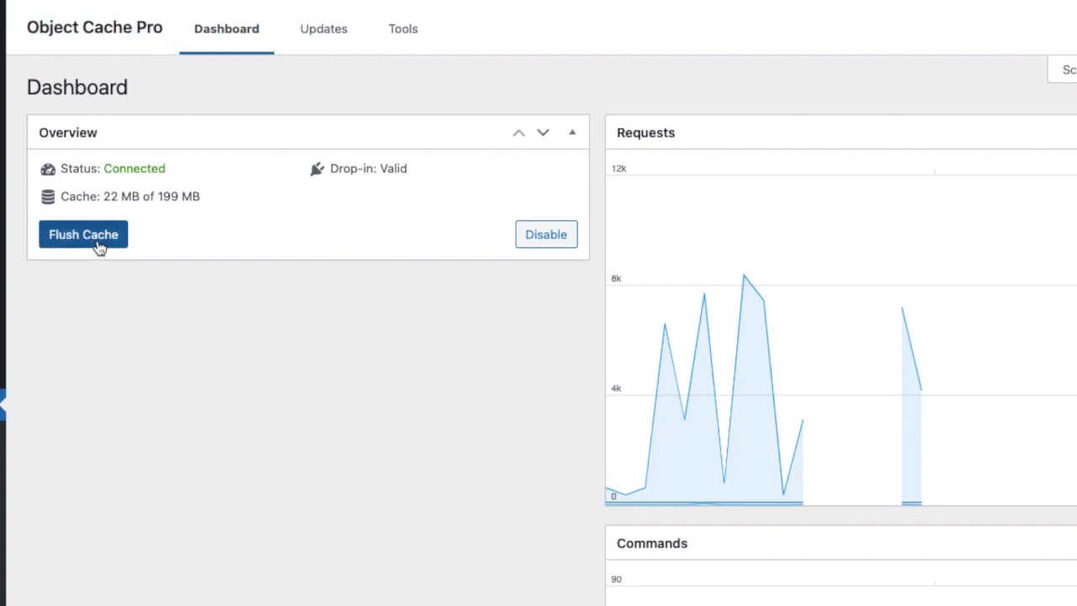
Look through the Object Cache Pro dashboard charts and flush the object cache
scroll(693, 416, "down", 5)
scroll(690, 418, "down", 10)
scroll(691, 419, "up", 6)
scroll(690, 419, "up", 10)
left_click(85, 252)
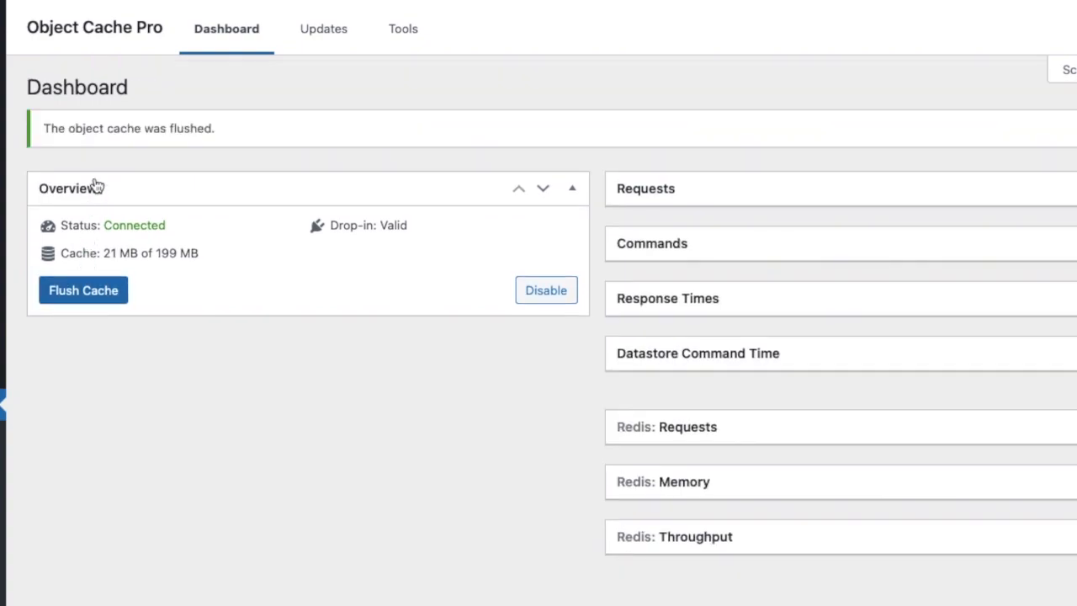
left_click(131, 128)
triple_click(131, 128)
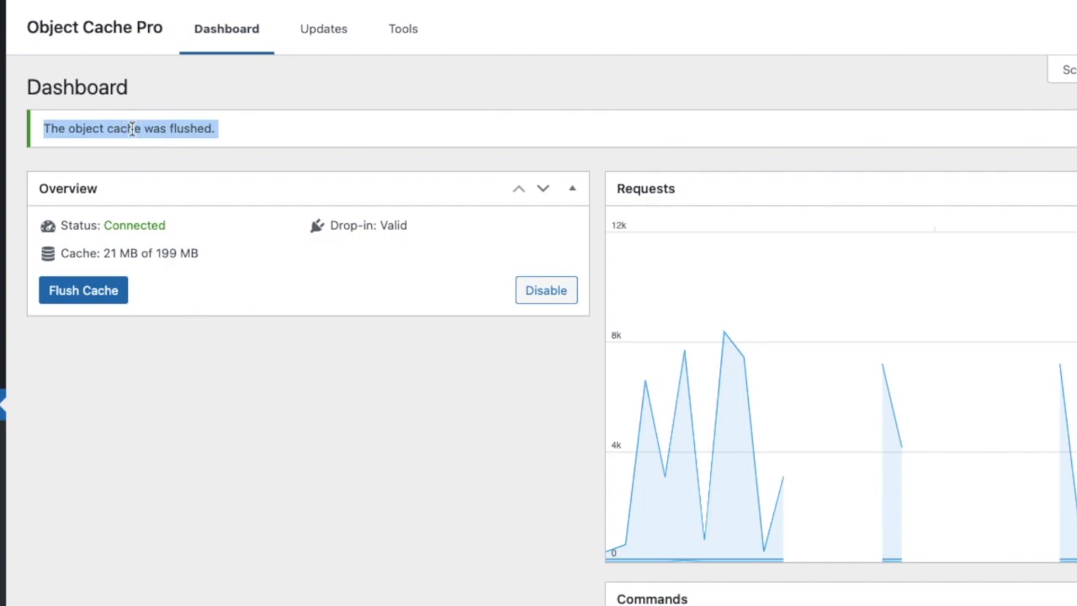
Review the Updates and Tools pages of Object Cache Pro, and return to its dashboard charts
left_click(321, 39)
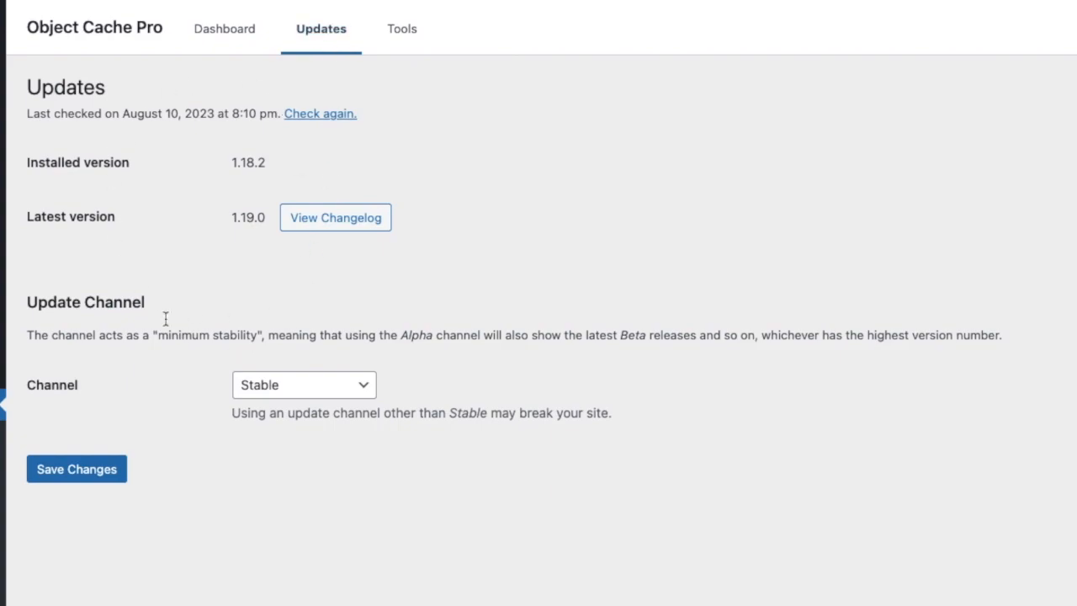
left_click(404, 33)
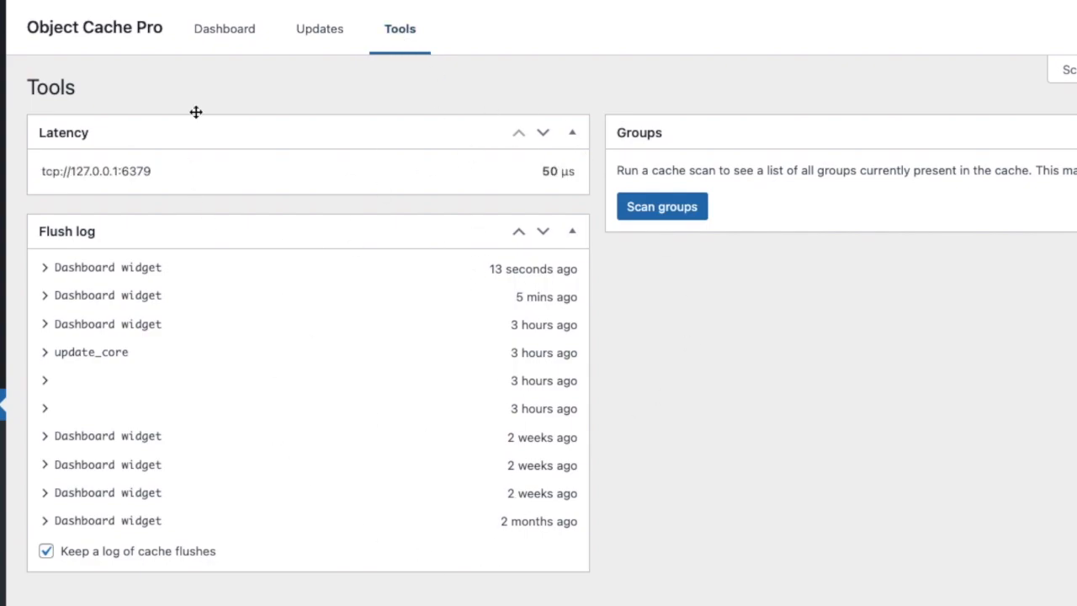
left_click(230, 46)
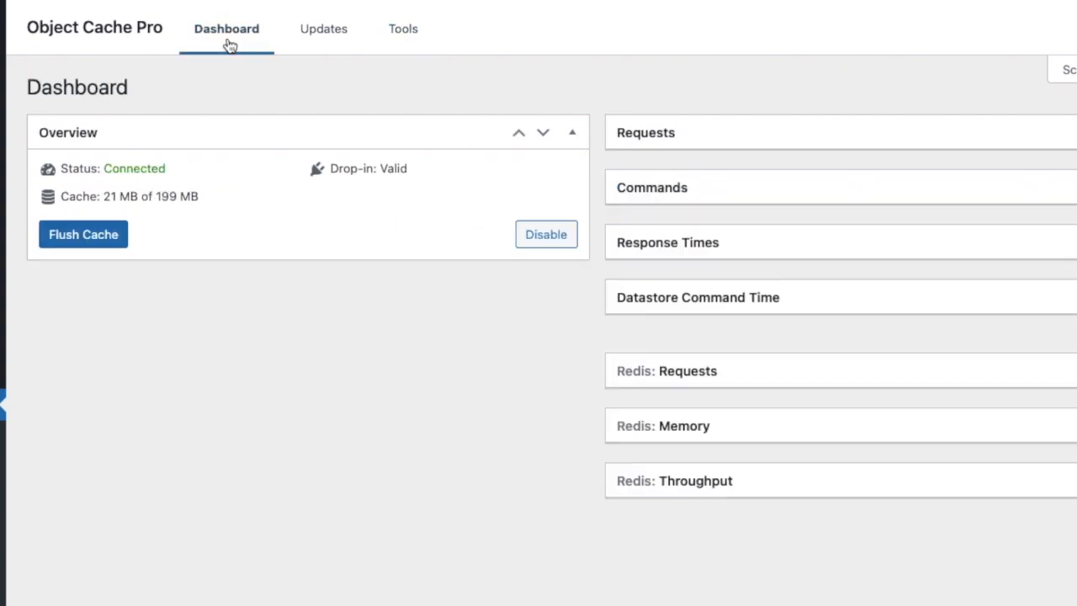
scroll(14, 365, "down", 2)
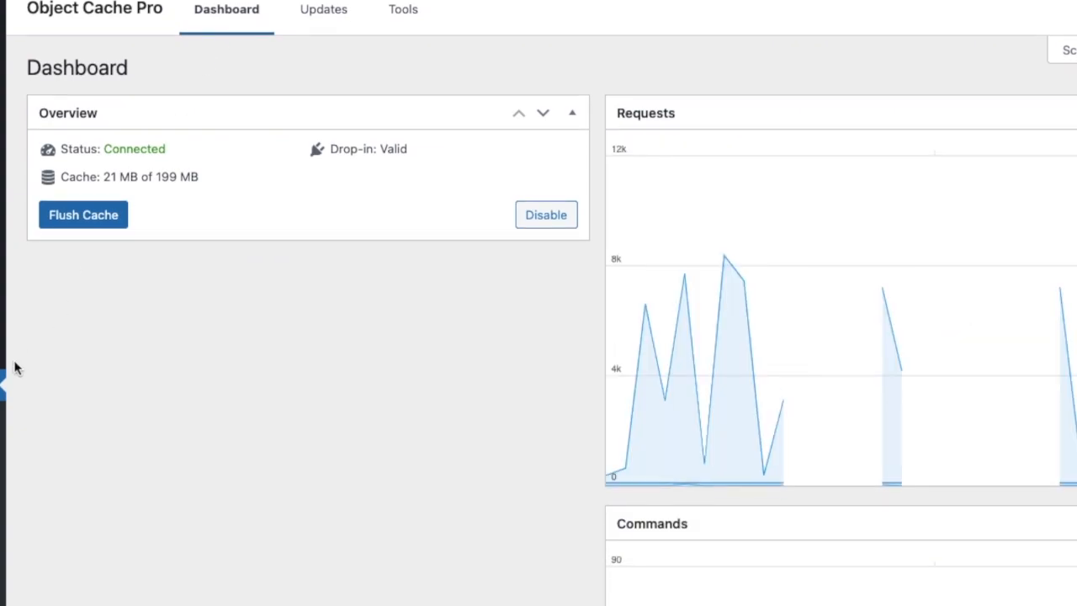
scroll(8, 337, "down", 2)
Open the Site Health information and expand the Object Cache Pro details
mouse_move(82, 466)
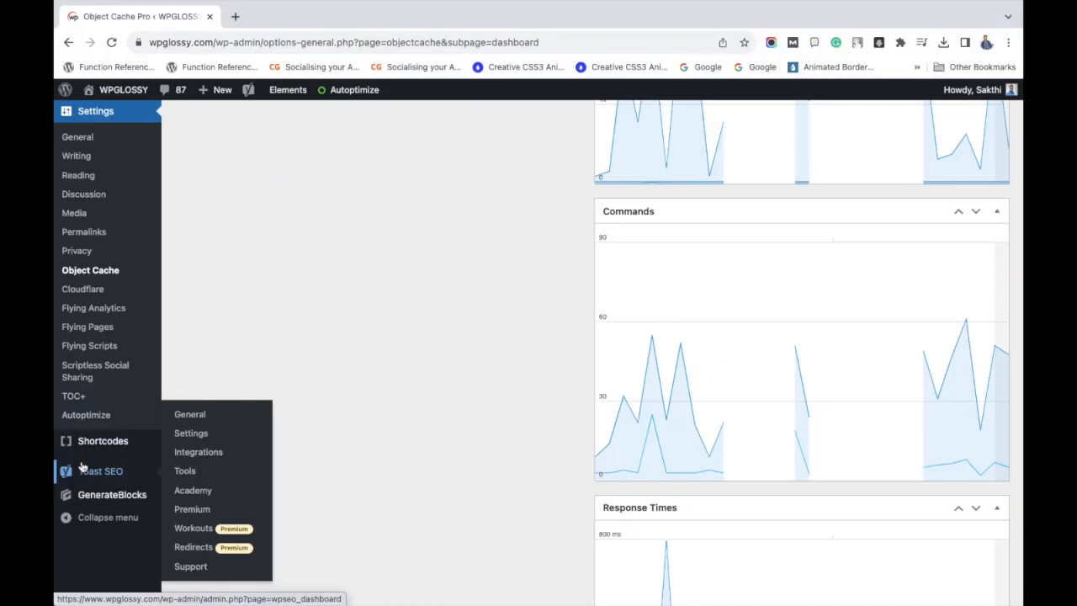
scroll(87, 322, "up", 2)
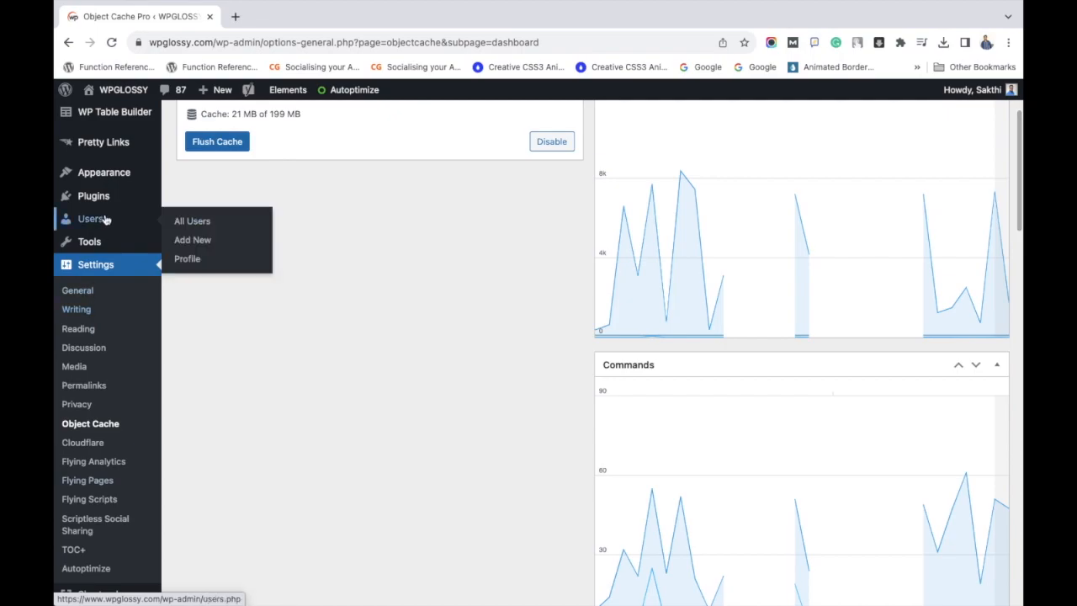
mouse_move(84, 242)
left_click(216, 301)
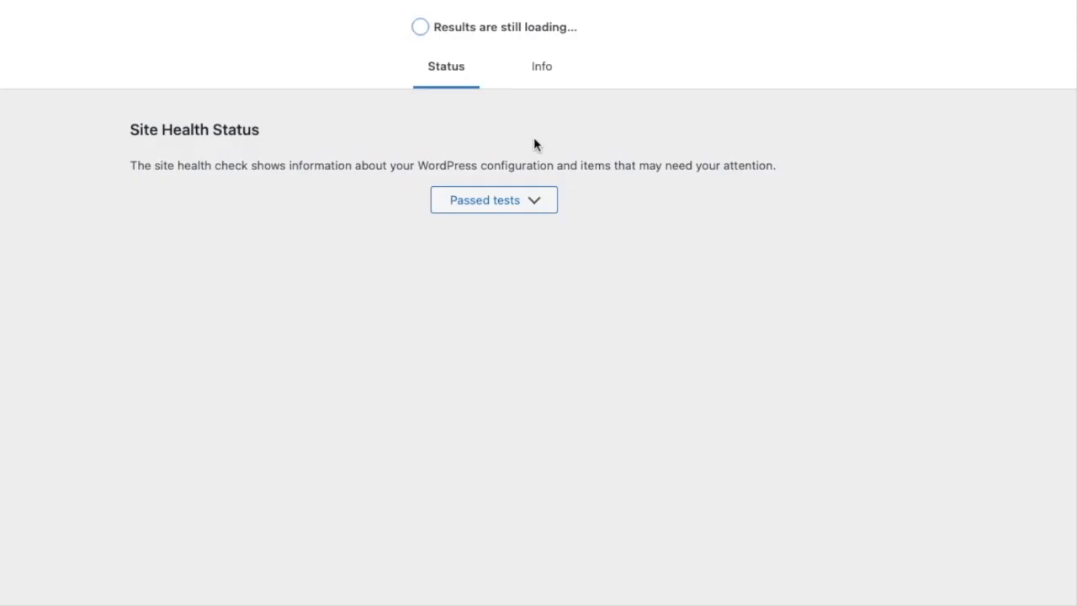
left_click(542, 75)
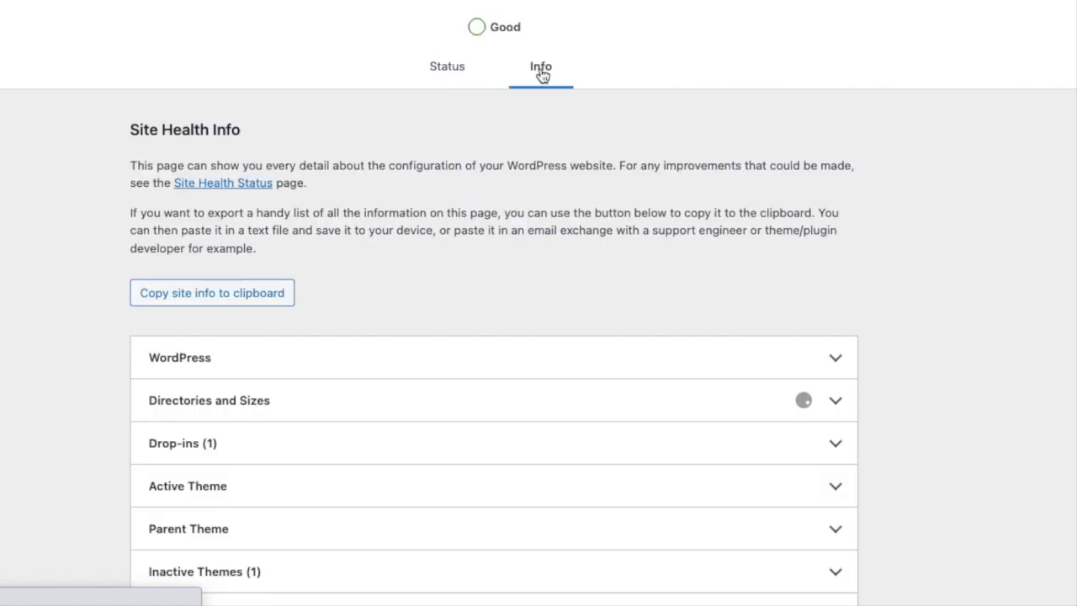
scroll(668, 284, "down", 5)
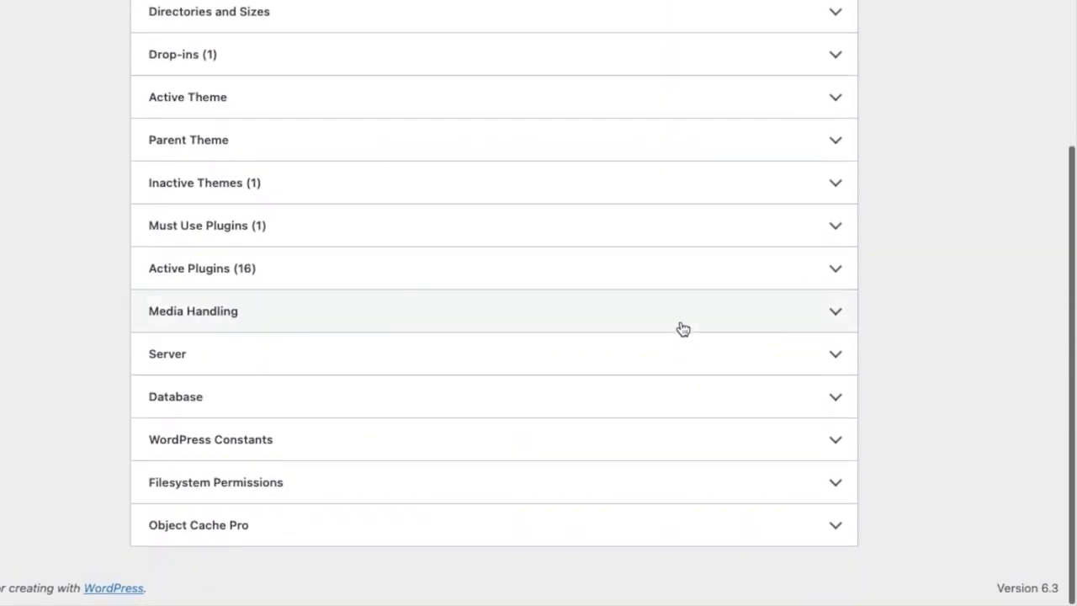
left_click(731, 532)
scroll(731, 533, "down", 8)
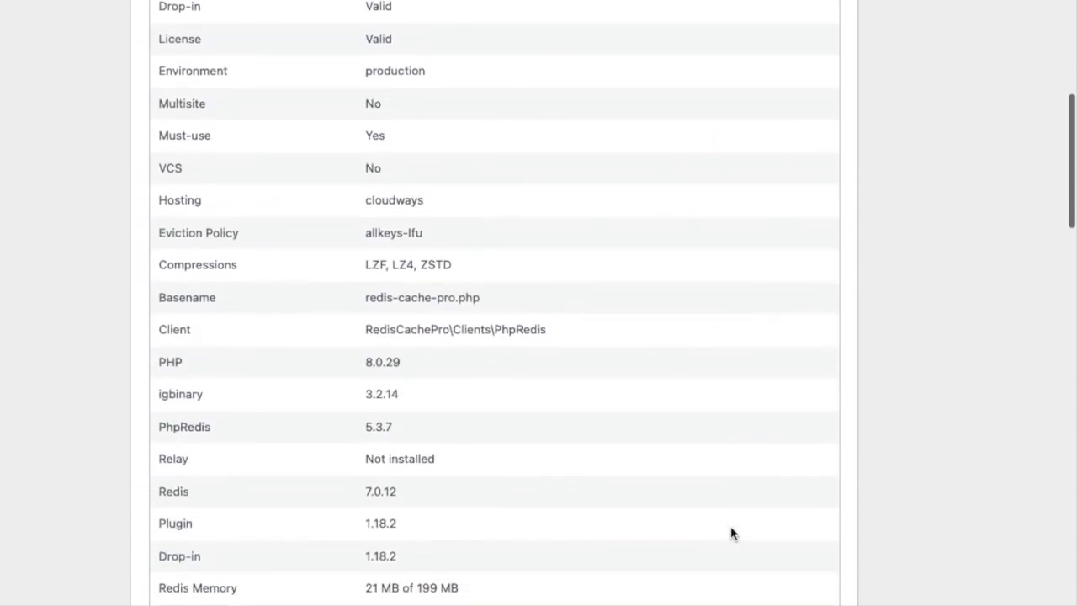
Check the Hosting and Basename entries in the Object Cache Pro details, and return to the start of the page
left_click(197, 203)
double_click(197, 203)
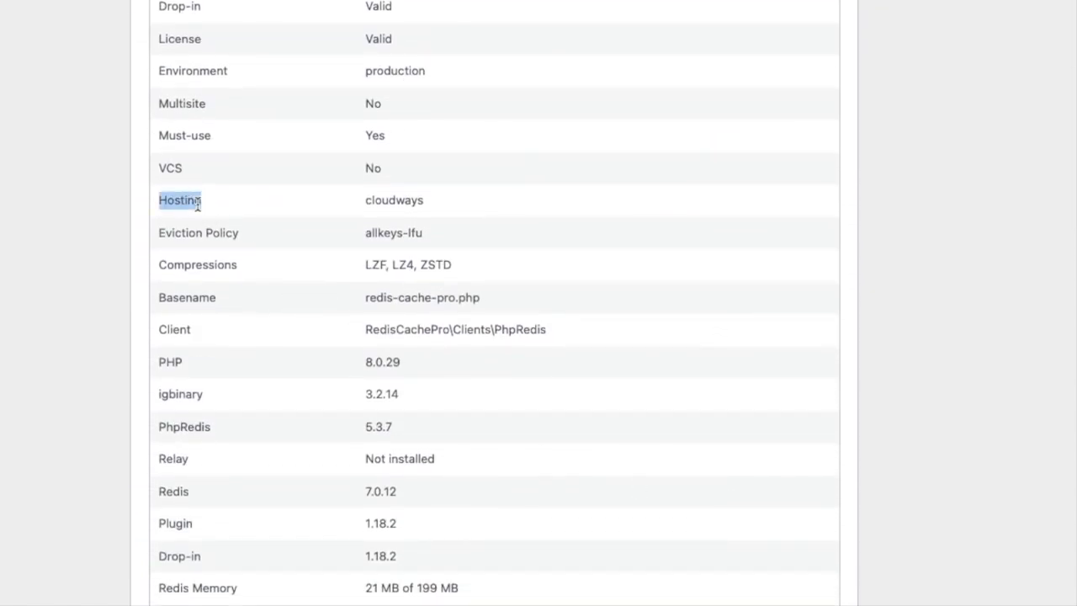
double_click(414, 202)
double_click(211, 290)
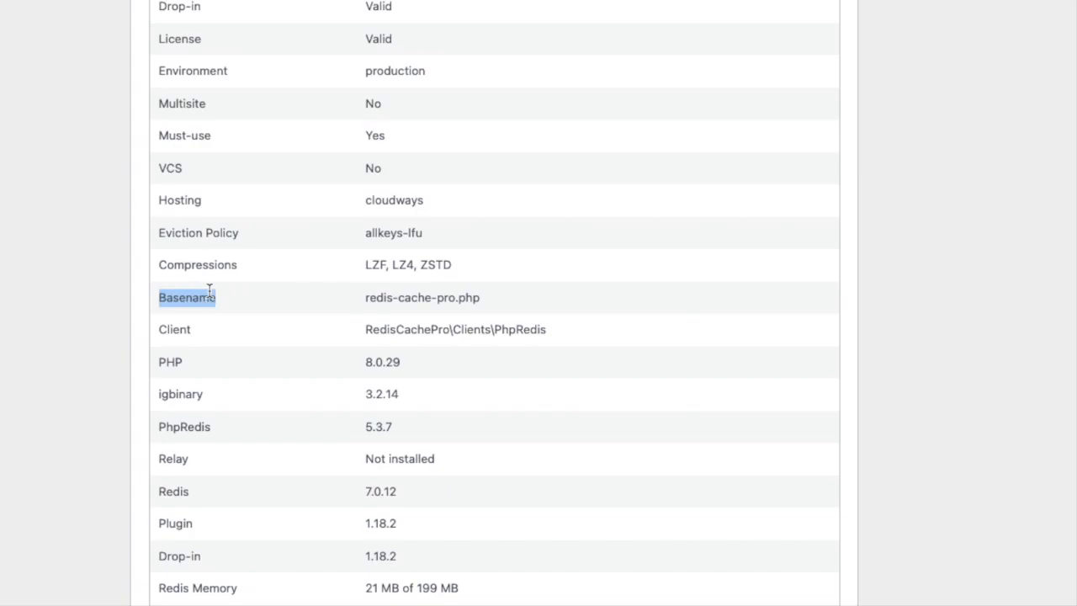
triple_click(447, 298)
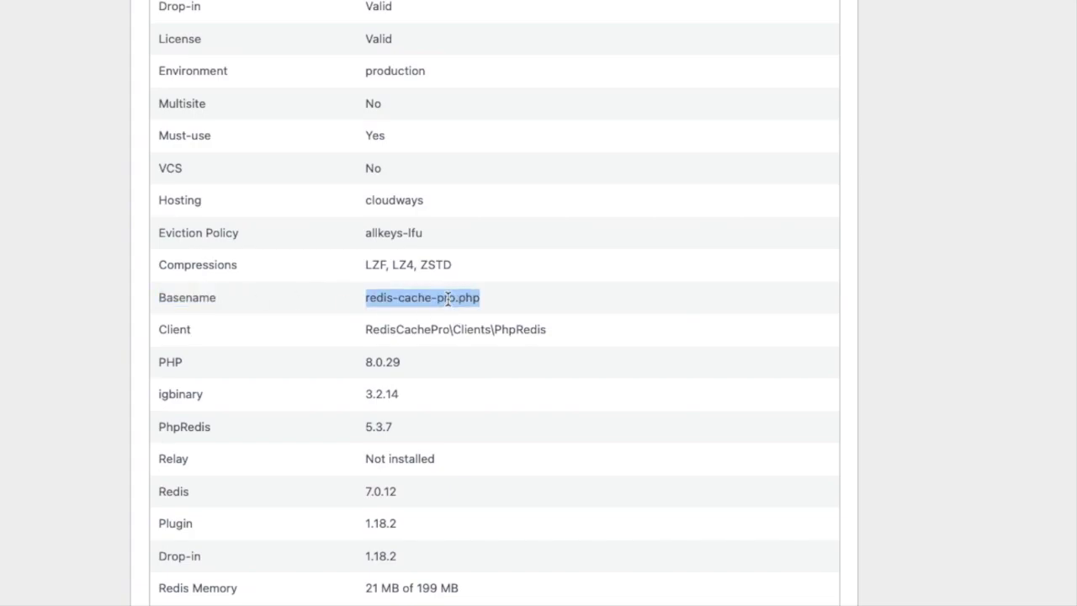
scroll(447, 303, "up", 15)
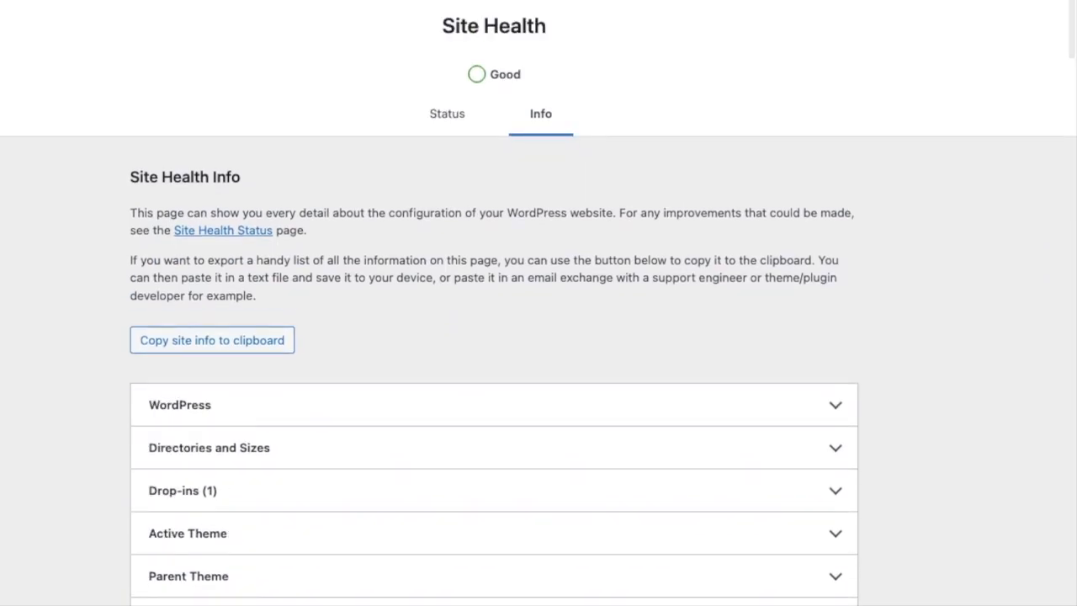